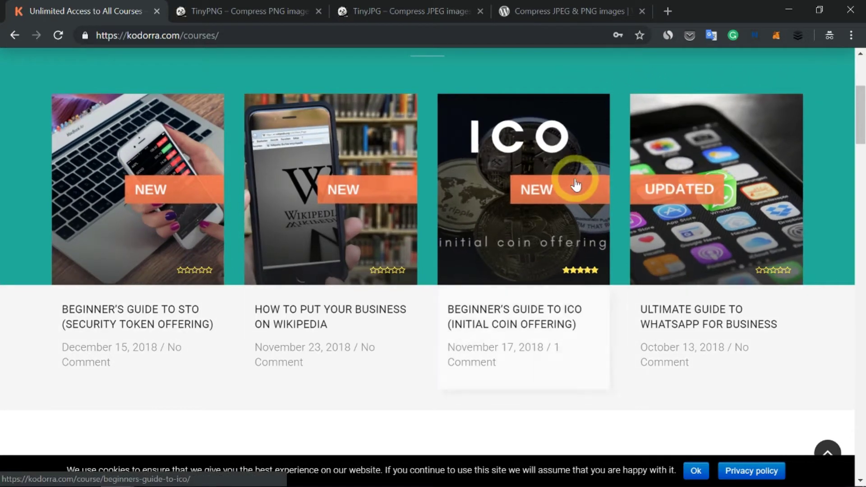
# Step: Look through the image-heavy course listings on the Kodorra courses page
pyautogui.scroll(-7, 573, 182)
pyautogui.scroll(-10, 507, 203)
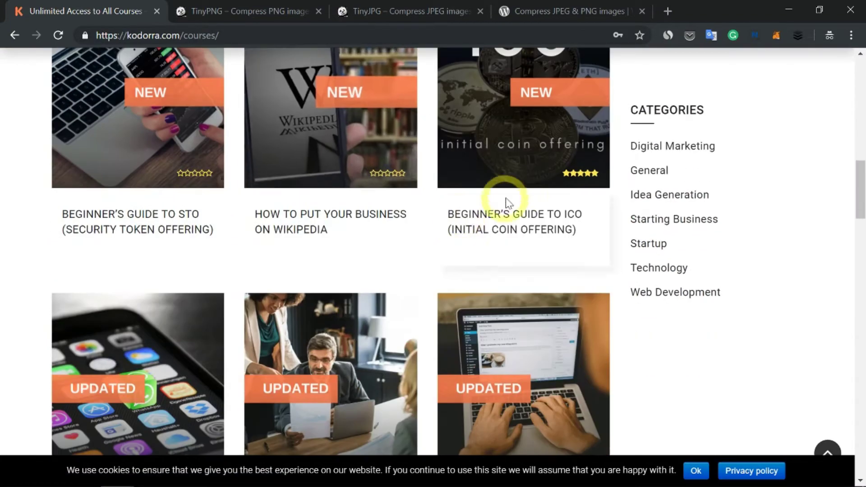
pyautogui.scroll(-10, 278, 260)
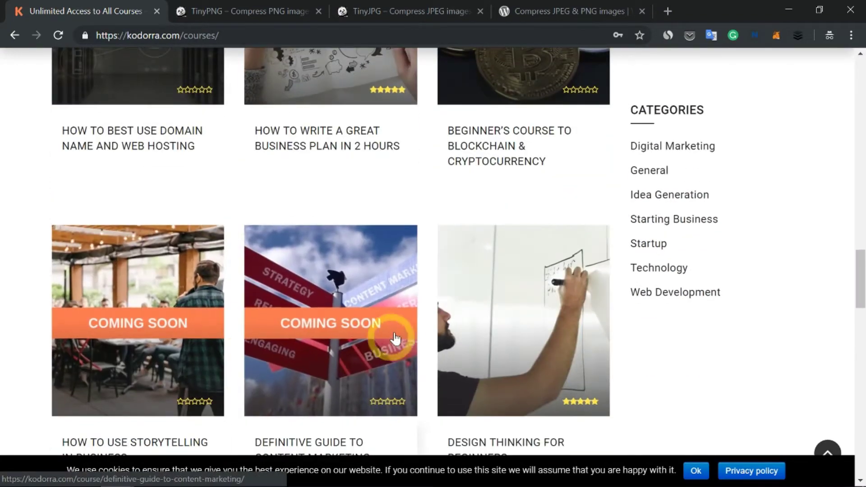
pyautogui.scroll(10, 392, 338)
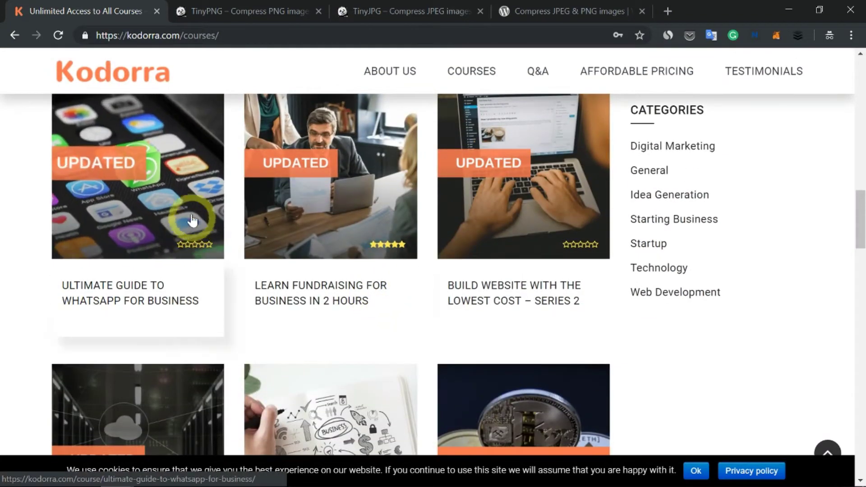
pyautogui.scroll(2, 190, 221)
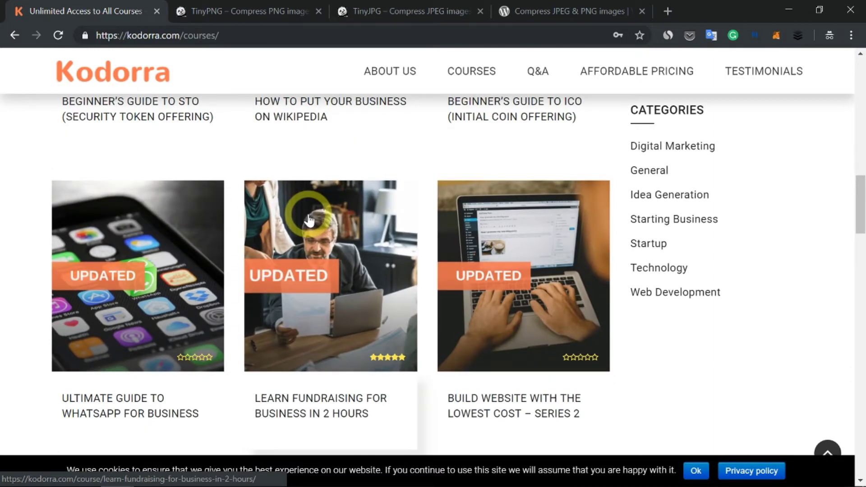
pyautogui.scroll(2, 348, 231)
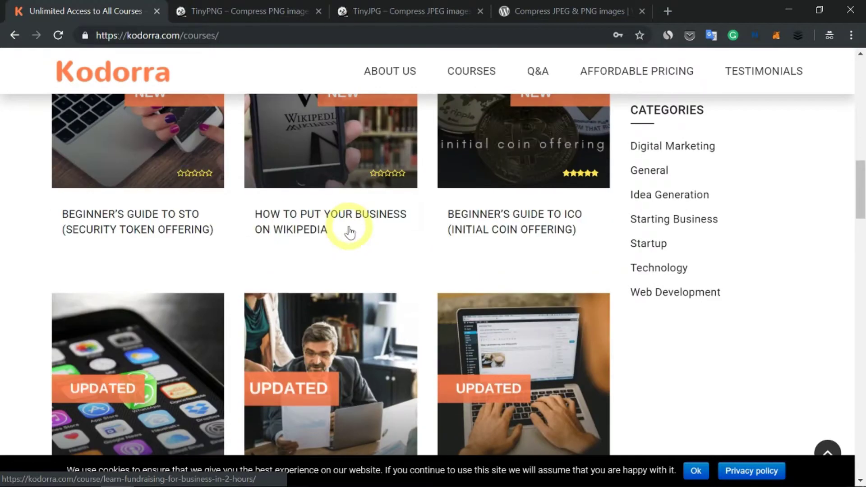
pyautogui.scroll(-4, 321, 210)
pyautogui.scroll(-8, 320, 210)
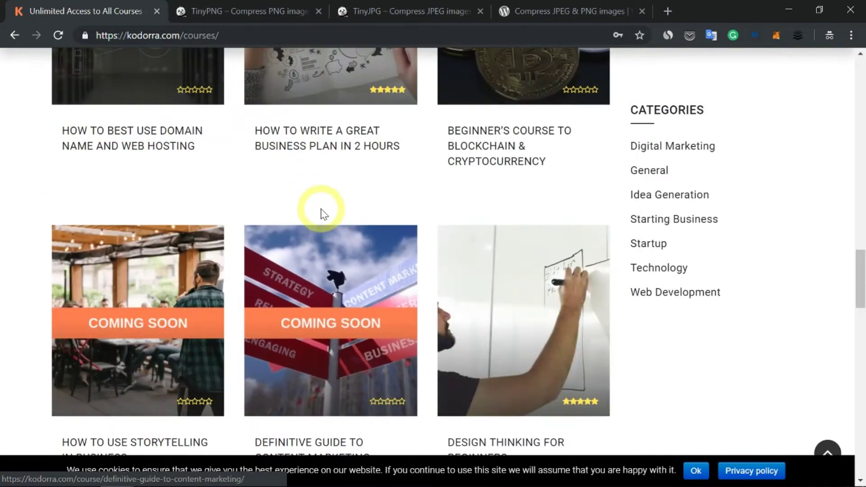
pyautogui.scroll(12, 321, 208)
pyautogui.scroll(10, 321, 213)
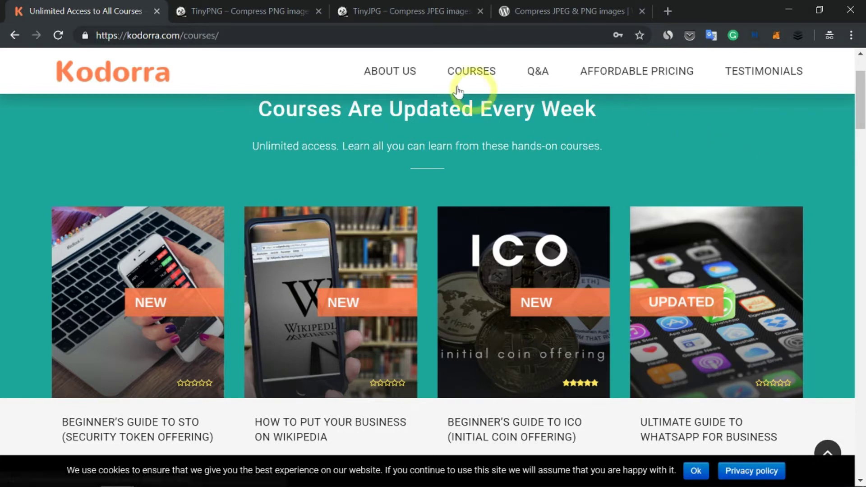
# Step: Switch to the TinyPNG site and examine its comparison of the original and shrunk transparent PNG and how compression works
pyautogui.click(292, 11)
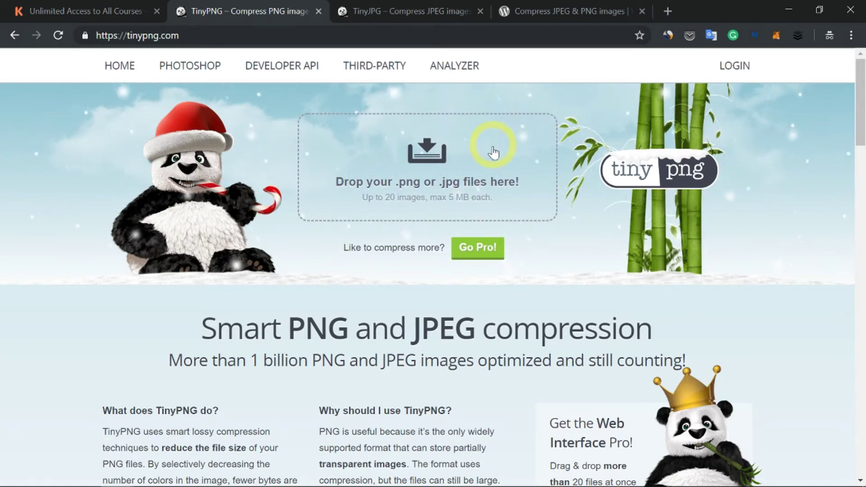
pyautogui.scroll(-4, 426, 173)
pyautogui.scroll(-9, 426, 170)
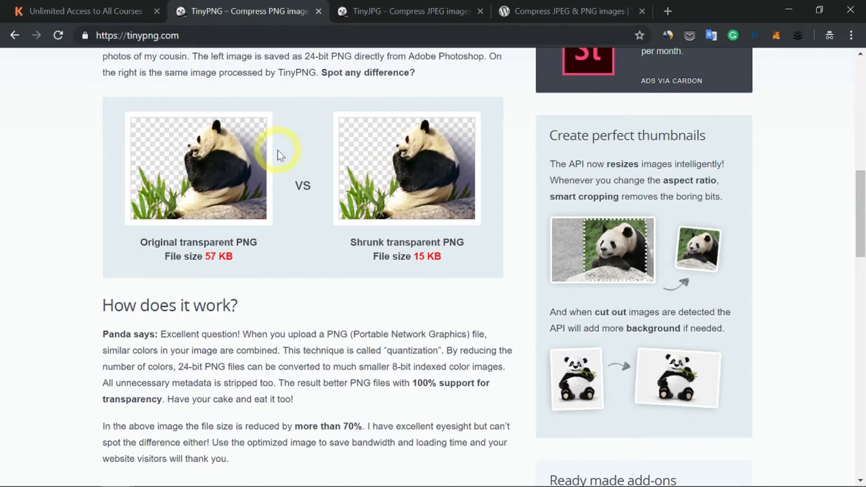
pyautogui.scroll(-5, 495, 151)
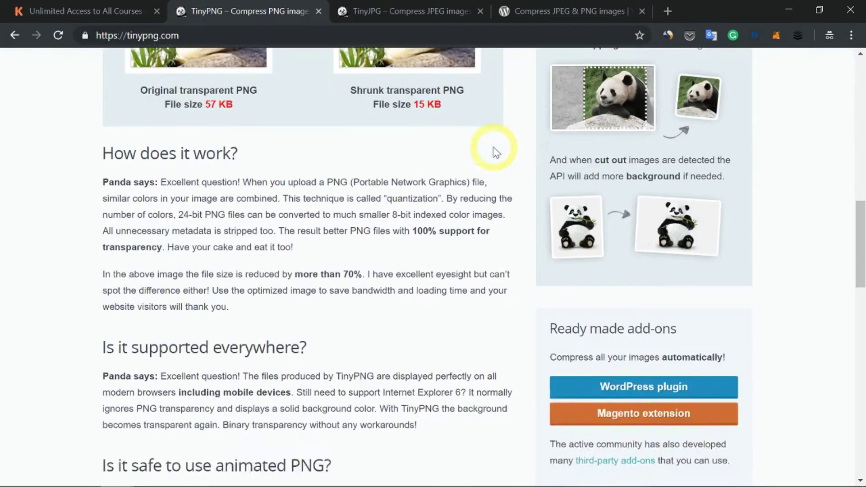
pyautogui.scroll(7, 495, 151)
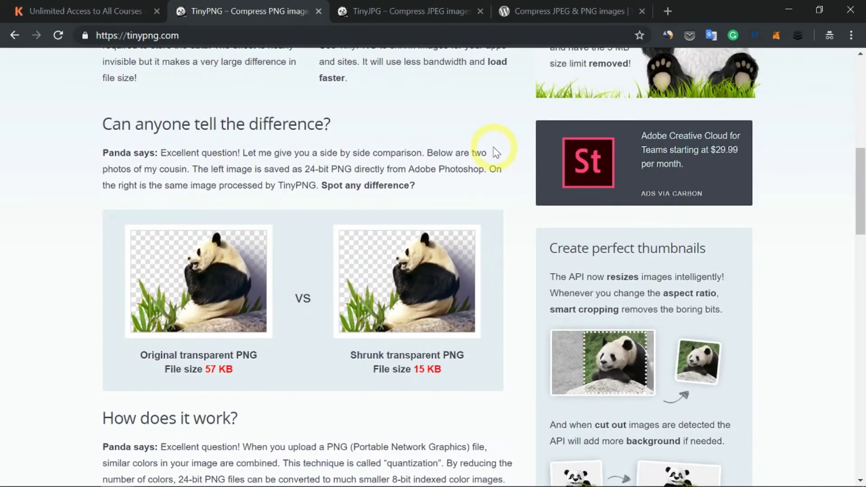
pyautogui.scroll(-5, 494, 151)
pyautogui.scroll(14, 493, 149)
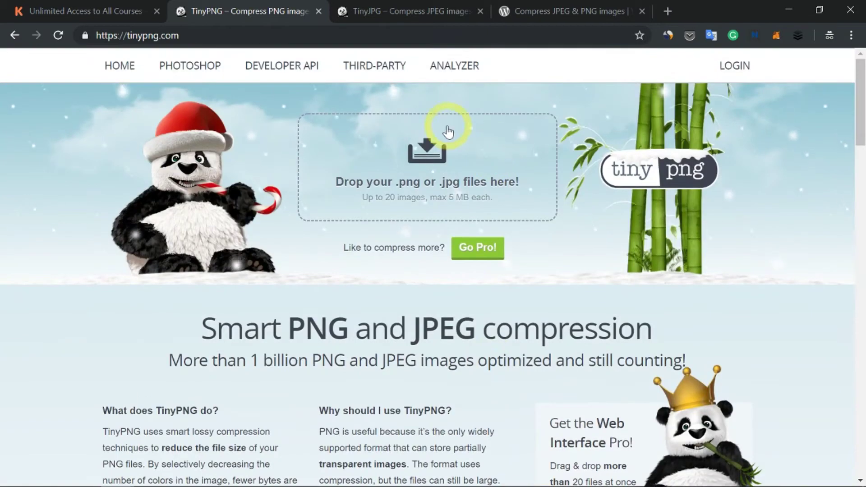
# Step: On the TinyJPG site, upload "difference between ico ieo and sto.jpg" and Thumbs_Up4.jpg from the temp folder for compression
pyautogui.click(424, 9)
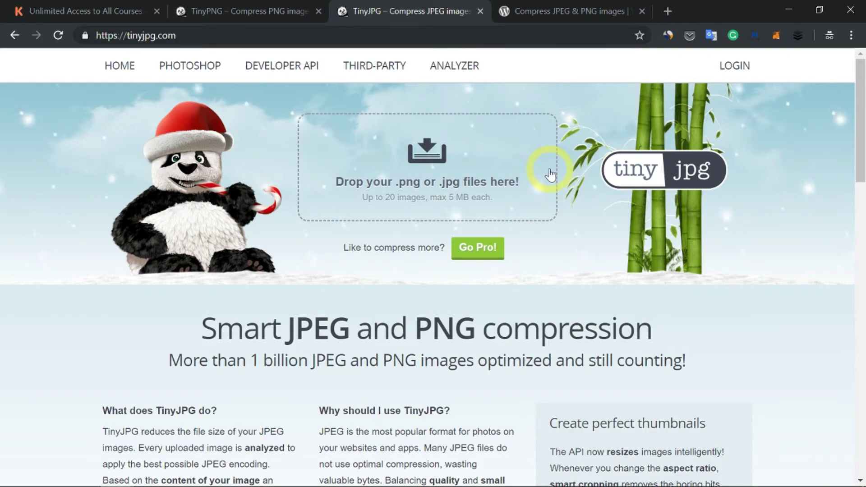
pyautogui.scroll(-10, 502, 170)
pyautogui.scroll(10, 451, 170)
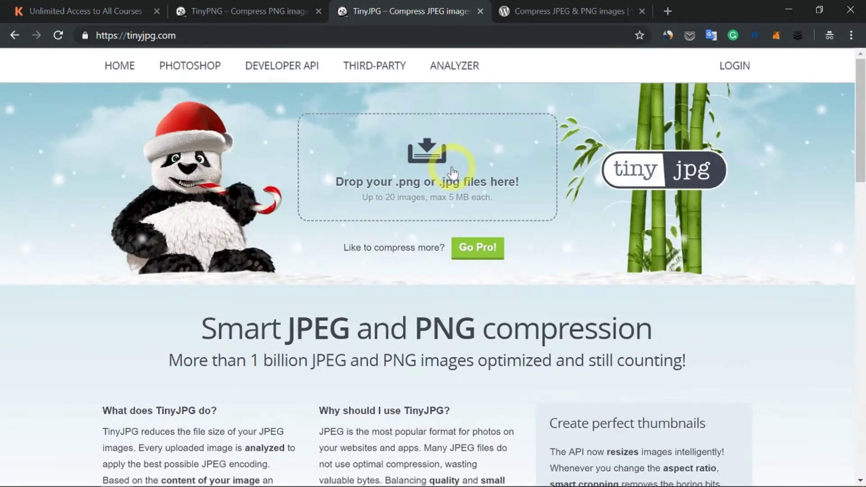
pyautogui.click(426, 159)
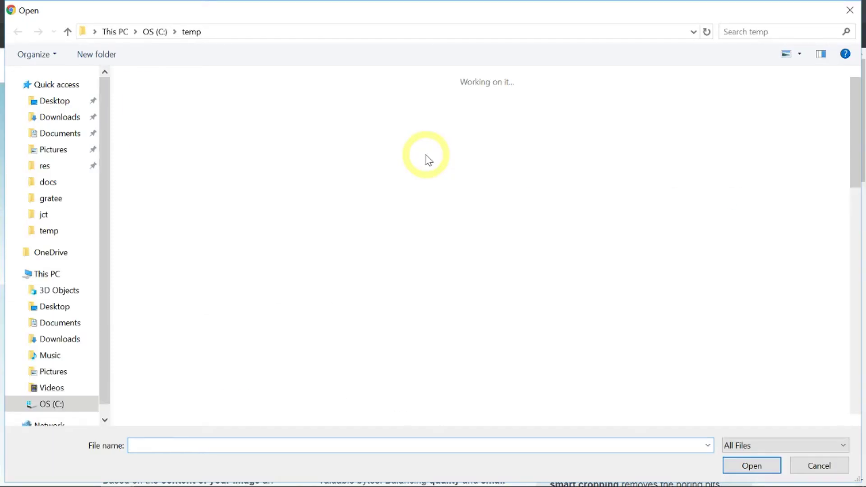
pyautogui.doubleClick(180, 118)
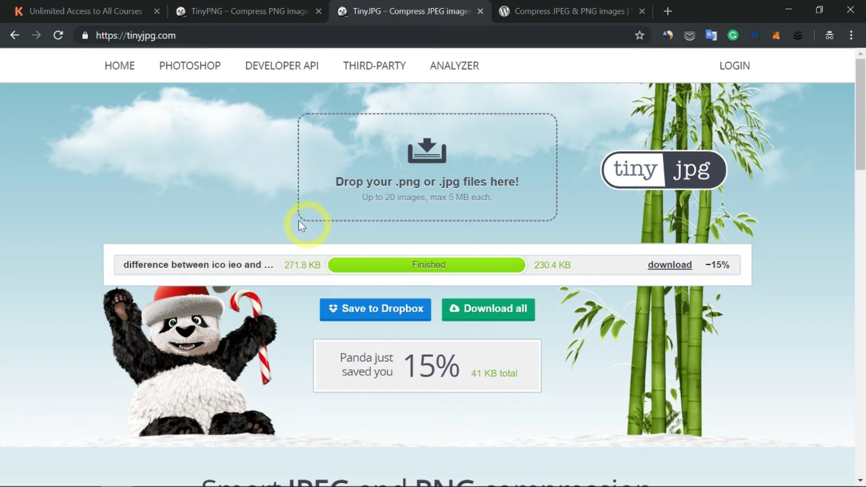
pyautogui.click(426, 157)
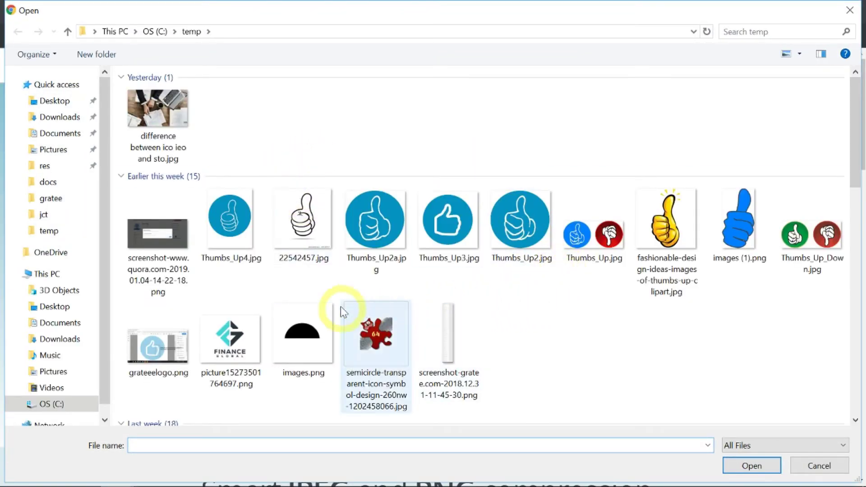
pyautogui.doubleClick(226, 220)
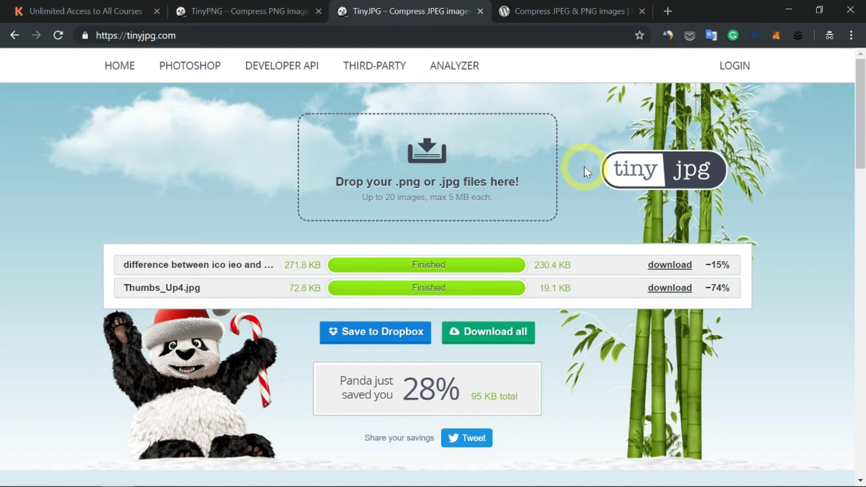
# Step: Switch to the Compress JPEG & PNG images plugin page on WordPress.org and review its description and feature list
pyautogui.click(553, 12)
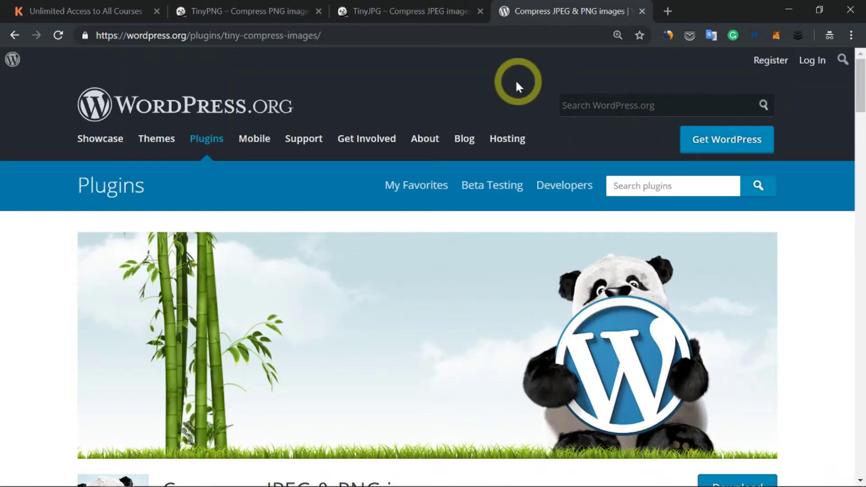
pyautogui.scroll(-5, 481, 108)
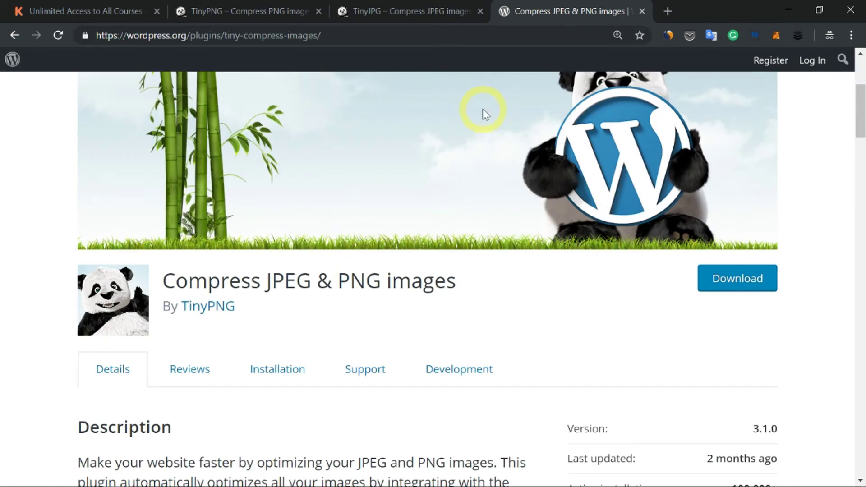
pyautogui.scroll(3, 471, 180)
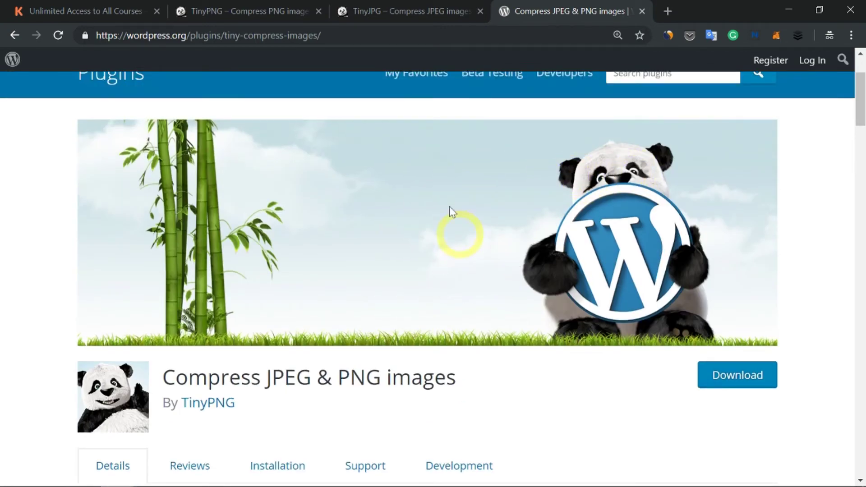
pyautogui.scroll(-2, 331, 289)
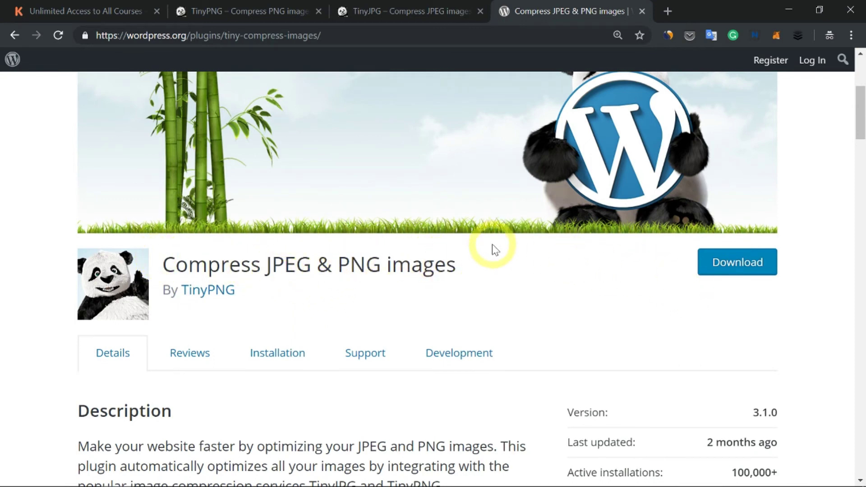
pyautogui.scroll(-5, 492, 244)
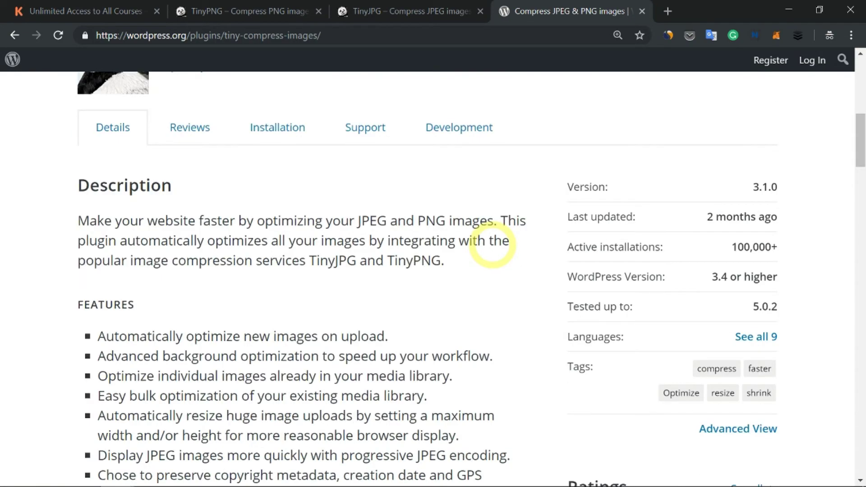
pyautogui.scroll(-5, 493, 244)
pyautogui.scroll(-7, 383, 212)
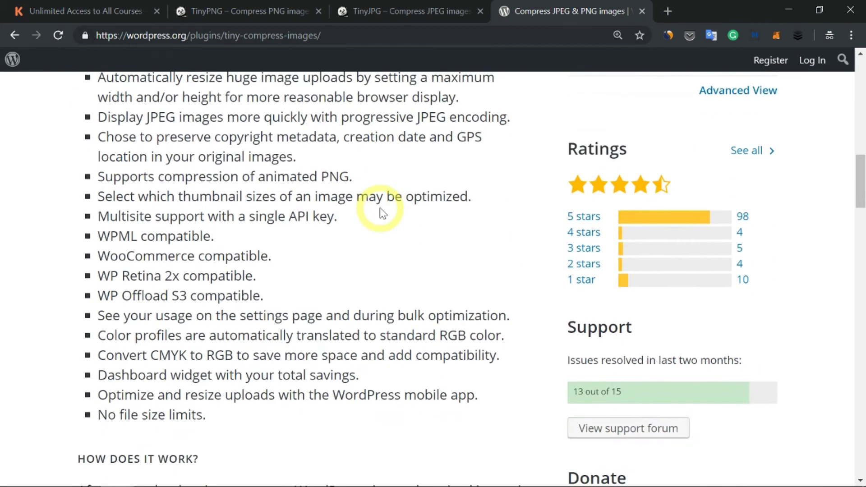
pyautogui.scroll(-15, 383, 212)
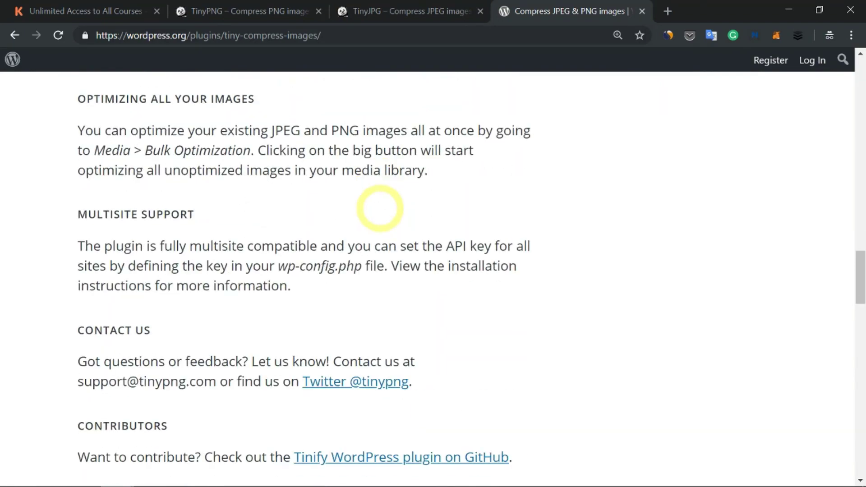
# Step: Read the plugin's FAQ answers on how many images can be optimized for free and how to remove the 500 limit
pyautogui.scroll(-15, 382, 212)
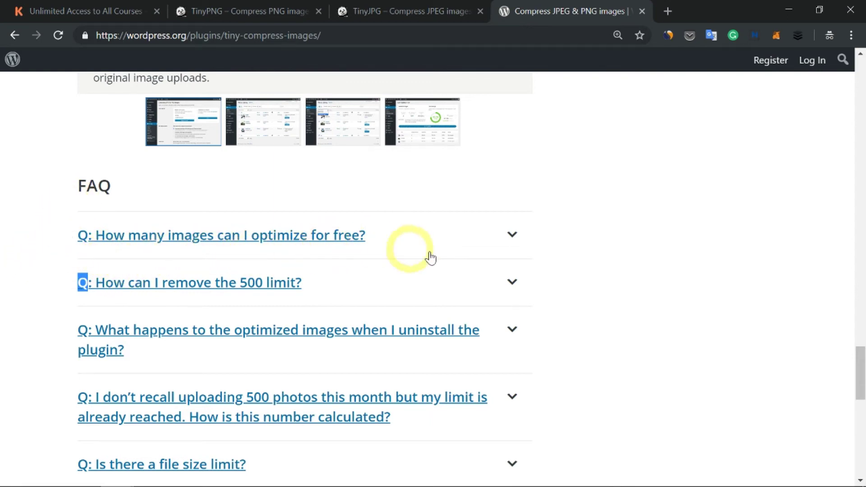
pyautogui.click(511, 237)
pyautogui.scroll(-3, 469, 213)
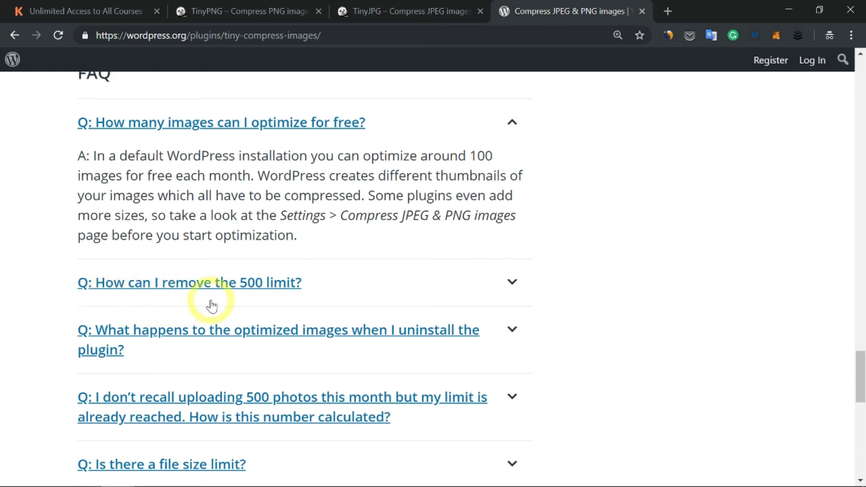
pyautogui.click(504, 293)
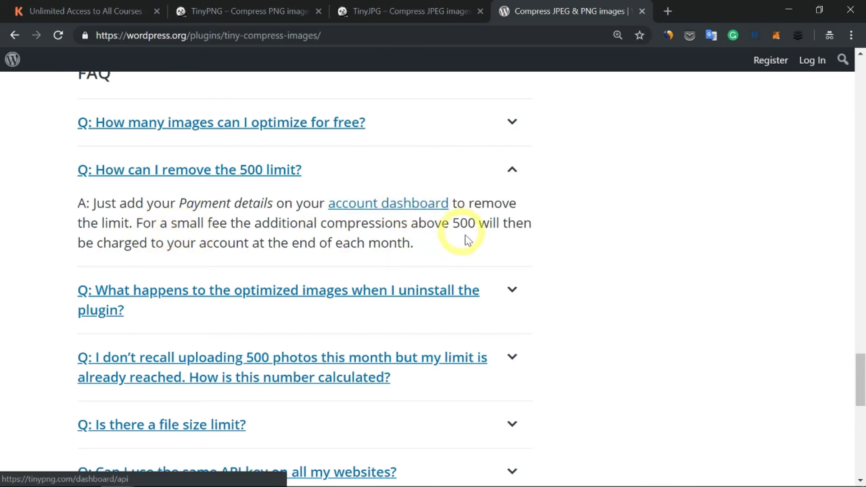
# Step: Leave the plugin page and return to the TinyPNG compression site
pyautogui.scroll(20, 479, 239)
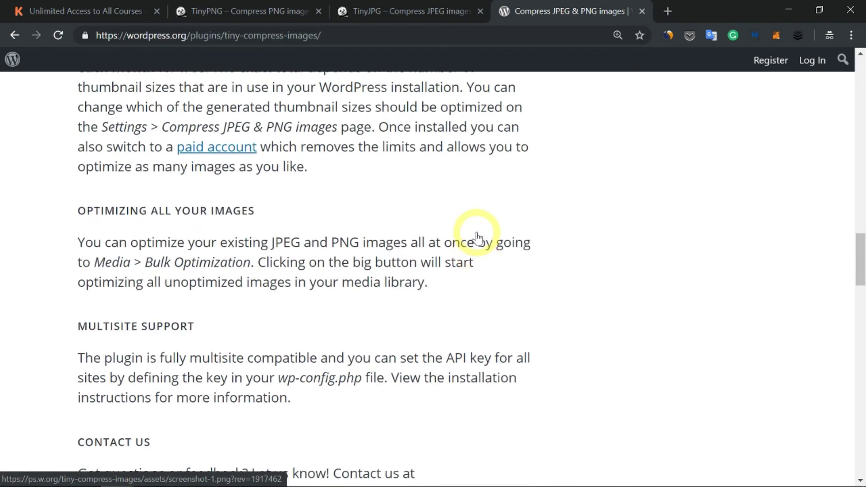
pyautogui.scroll(10, 480, 235)
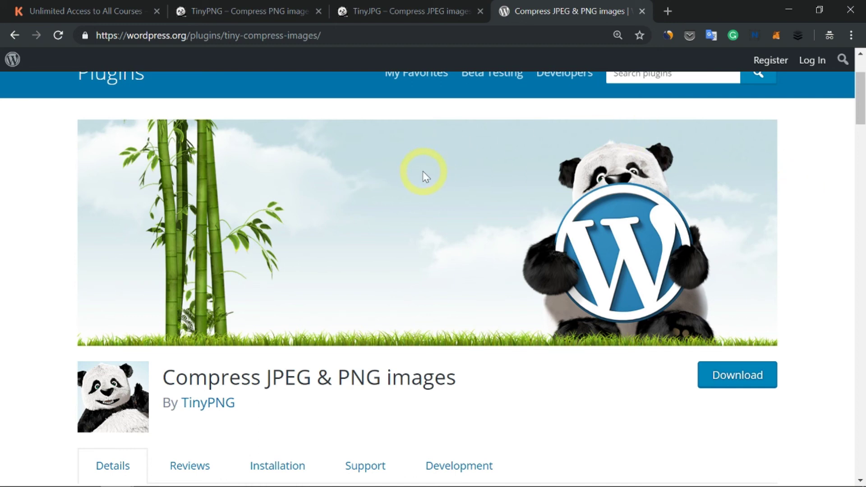
pyautogui.click(413, 13)
pyautogui.click(271, 19)
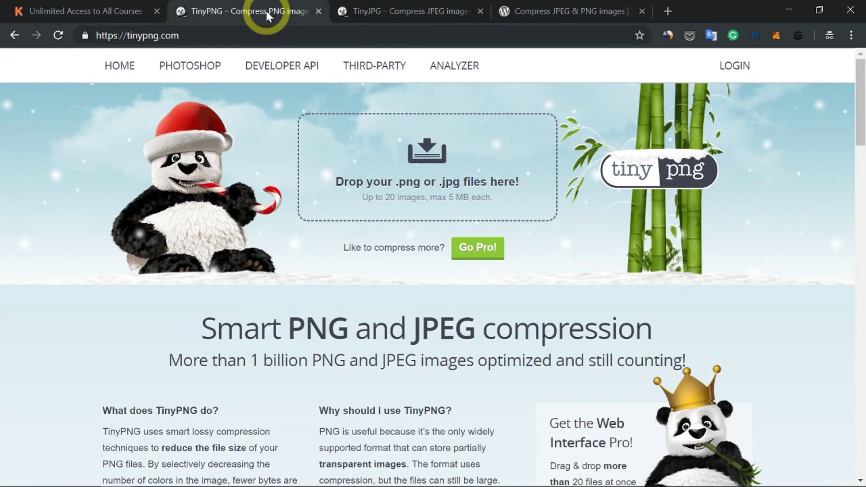